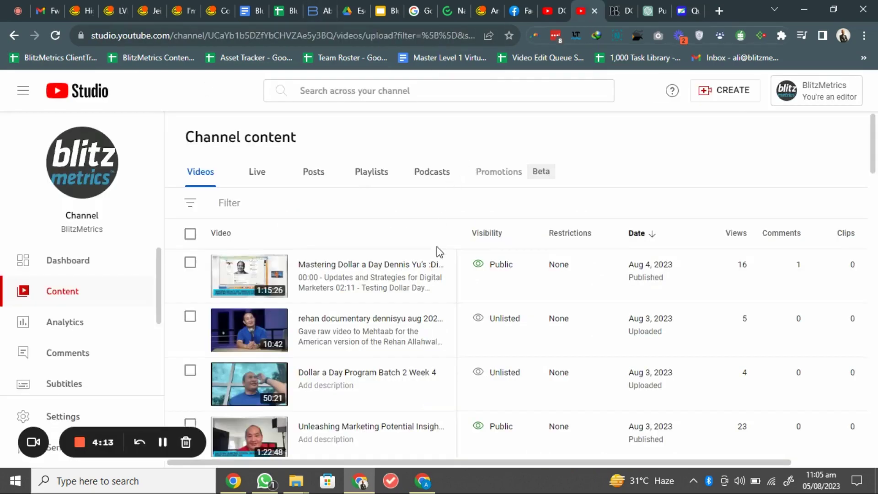
In the Quick Chapters generator, dismiss the invalid JSON error message.
{"action": "left_click", "coordinate": [681, 11]}
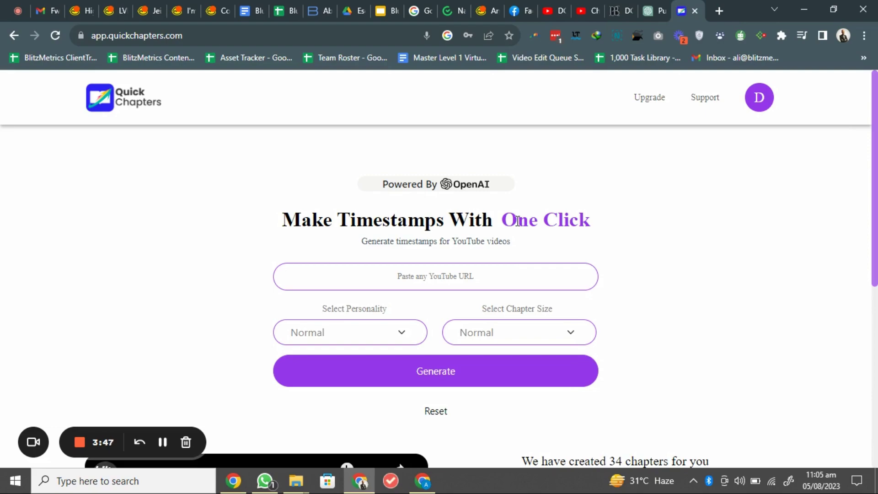
{"action": "scroll", "coordinate": [517, 221], "scroll_direction": "down", "scroll_amount": 7}
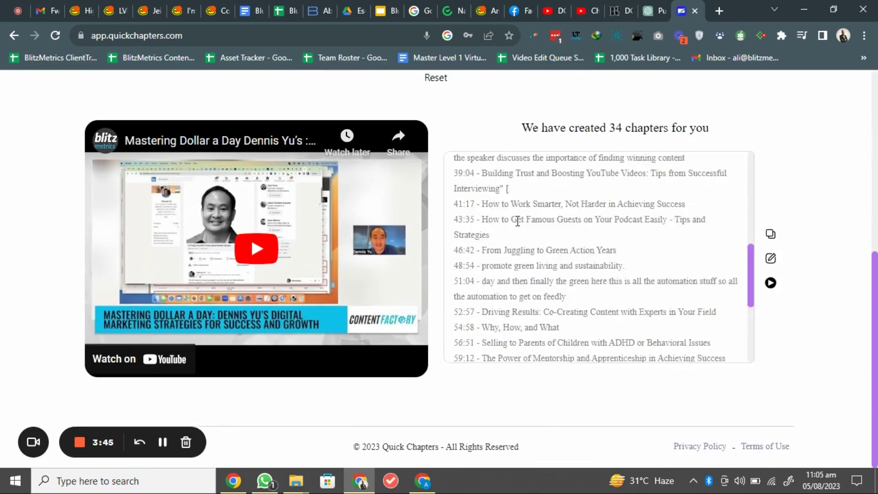
{"action": "scroll", "coordinate": [518, 221], "scroll_direction": "up", "scroll_amount": 10}
{"action": "scroll", "coordinate": [627, 182], "scroll_direction": "up", "scroll_amount": 7}
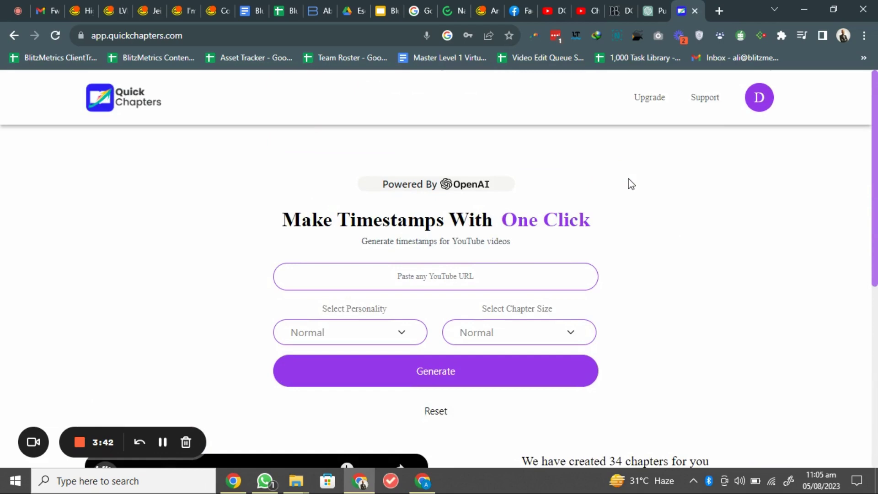
{"action": "scroll", "coordinate": [631, 183], "scroll_direction": "down", "scroll_amount": 3}
{"action": "scroll", "coordinate": [629, 183], "scroll_direction": "up", "scroll_amount": 3}
{"action": "scroll", "coordinate": [550, 265], "scroll_direction": "down", "scroll_amount": 3}
{"action": "scroll", "coordinate": [550, 265], "scroll_direction": "down", "scroll_amount": 3}
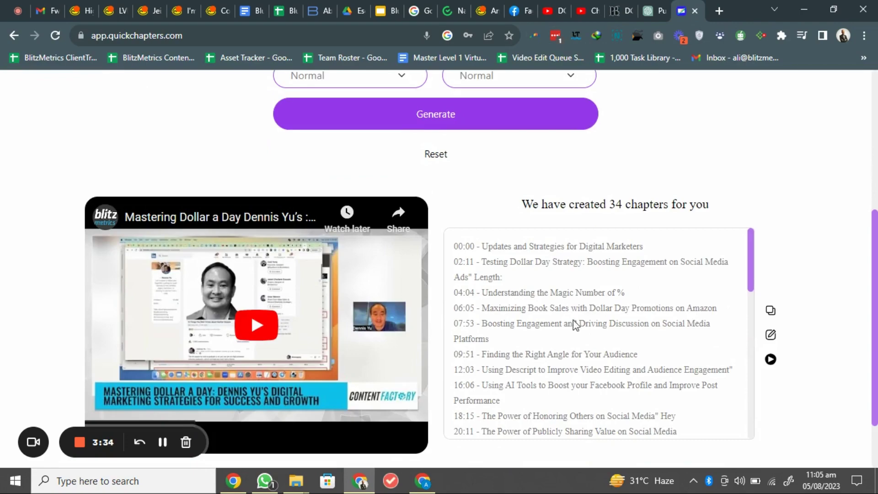
{"action": "scroll", "coordinate": [567, 325], "scroll_direction": "down", "scroll_amount": 10}
{"action": "scroll", "coordinate": [556, 326], "scroll_direction": "up", "scroll_amount": 6}
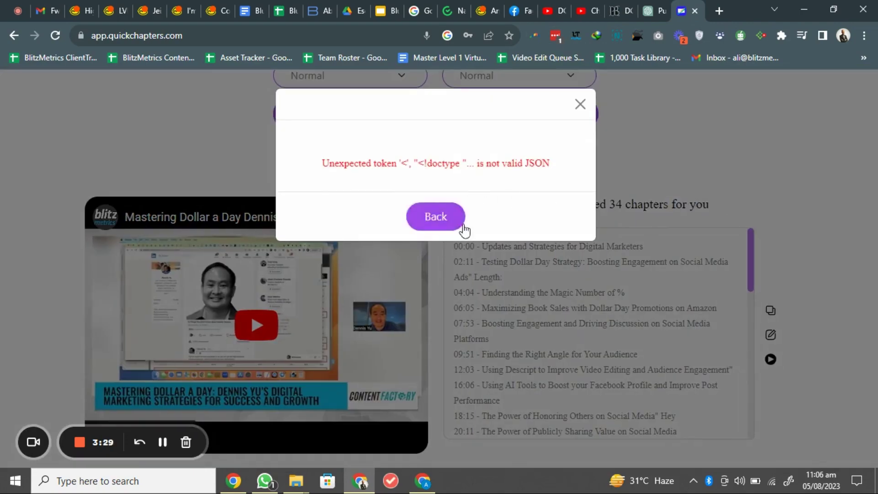
{"action": "left_click", "coordinate": [580, 105]}
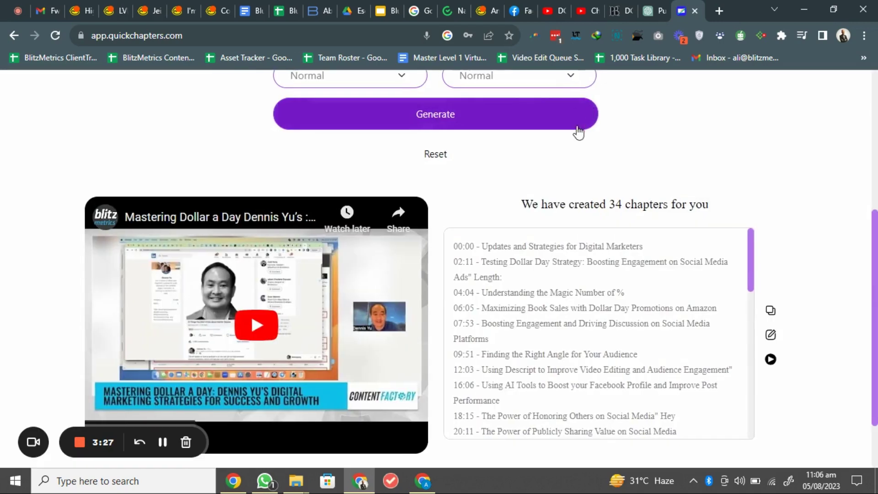
{"action": "scroll", "coordinate": [262, 306], "scroll_direction": "up", "scroll_amount": 5}
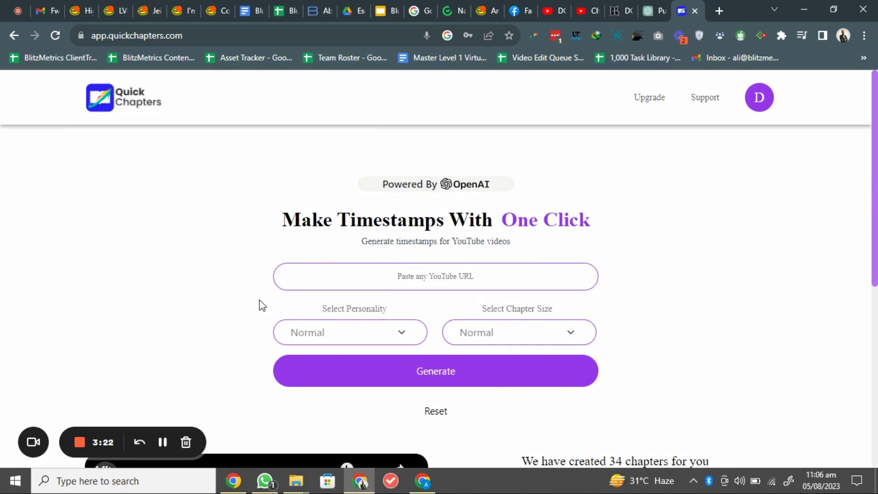
Open the 'Mastering the Art of Interviewing' video's details from the channel's video list.
{"action": "left_click", "coordinate": [582, 11]}
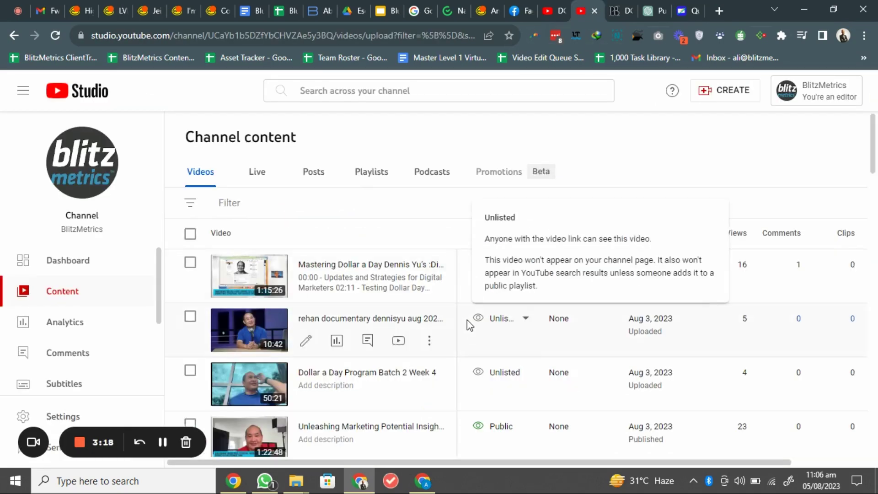
{"action": "scroll", "coordinate": [468, 319], "scroll_direction": "down", "scroll_amount": 2}
{"action": "scroll", "coordinate": [467, 319], "scroll_direction": "down", "scroll_amount": 3}
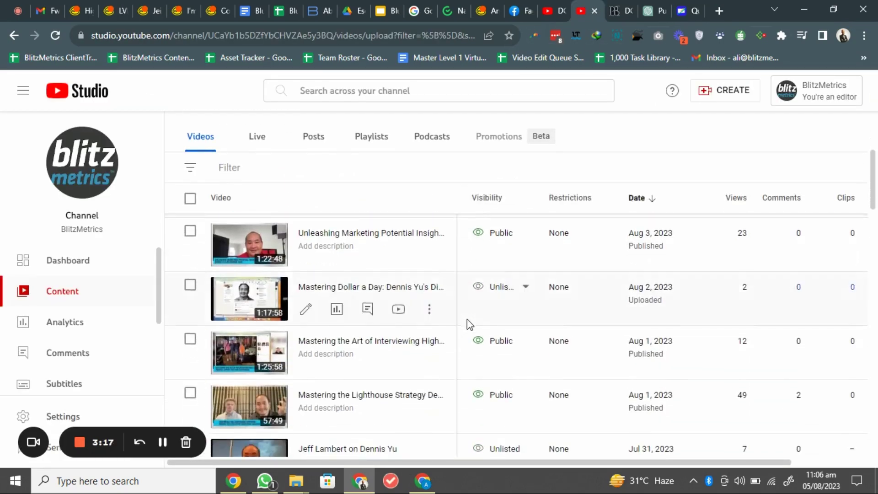
{"action": "scroll", "coordinate": [467, 320], "scroll_direction": "up", "scroll_amount": 1}
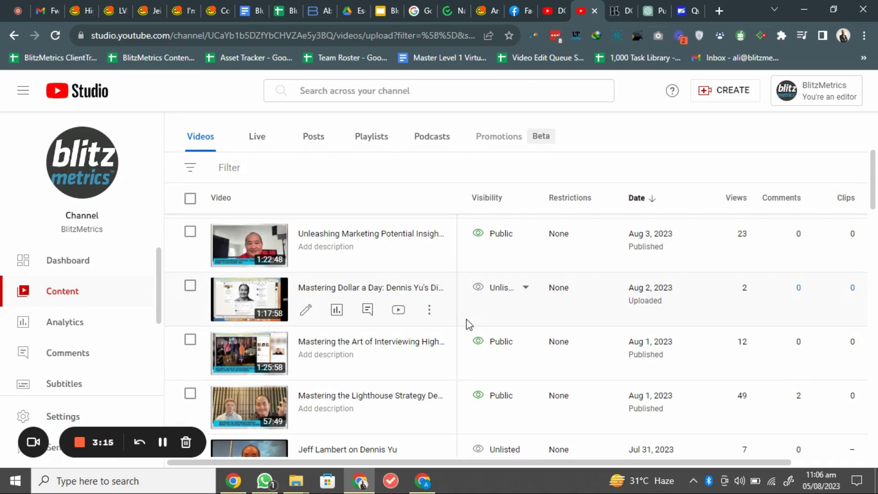
{"action": "scroll", "coordinate": [467, 324], "scroll_direction": "down", "scroll_amount": 1}
{"action": "left_click", "coordinate": [265, 281]}
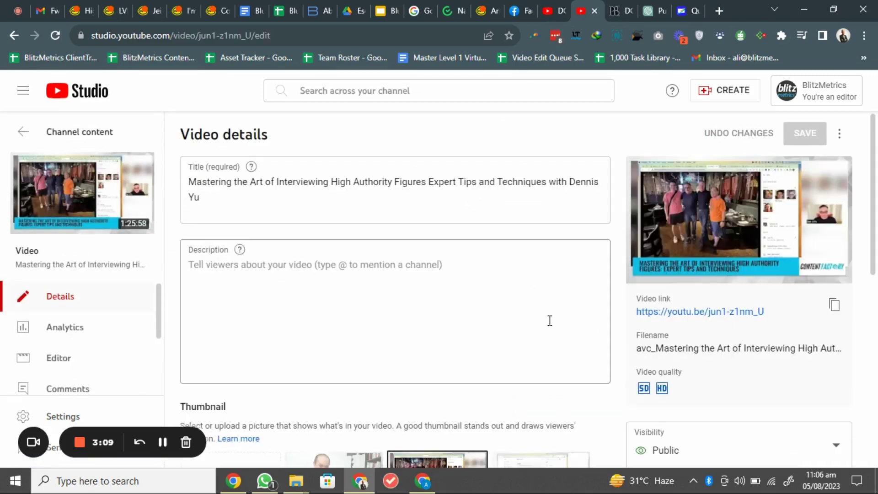
Copy the interviewing video's share link and go back to Quick Chapters.
{"action": "scroll", "coordinate": [550, 320], "scroll_direction": "down", "scroll_amount": 2}
{"action": "scroll", "coordinate": [422, 258], "scroll_direction": "up", "scroll_amount": 1}
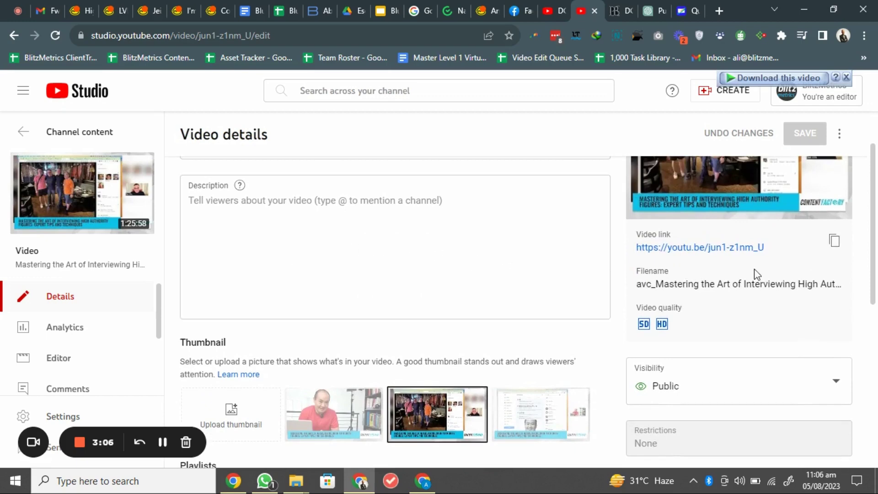
{"action": "left_click", "coordinate": [834, 242]}
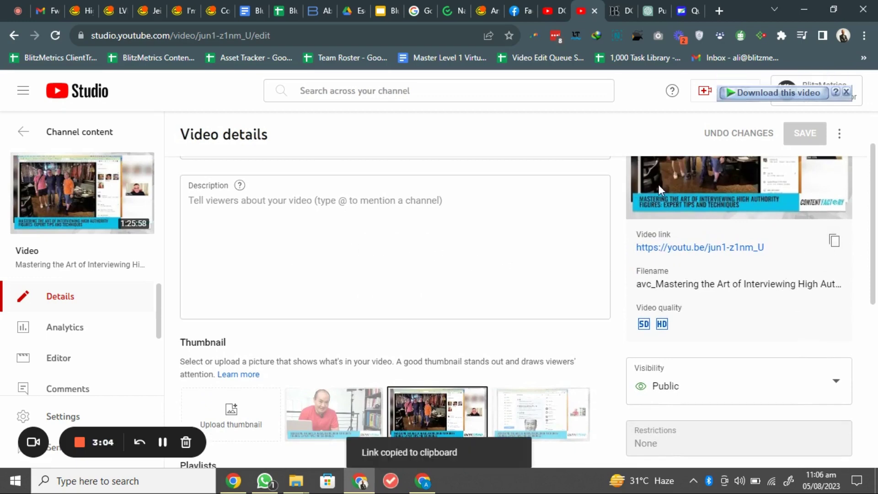
{"action": "left_click", "coordinate": [685, 12]}
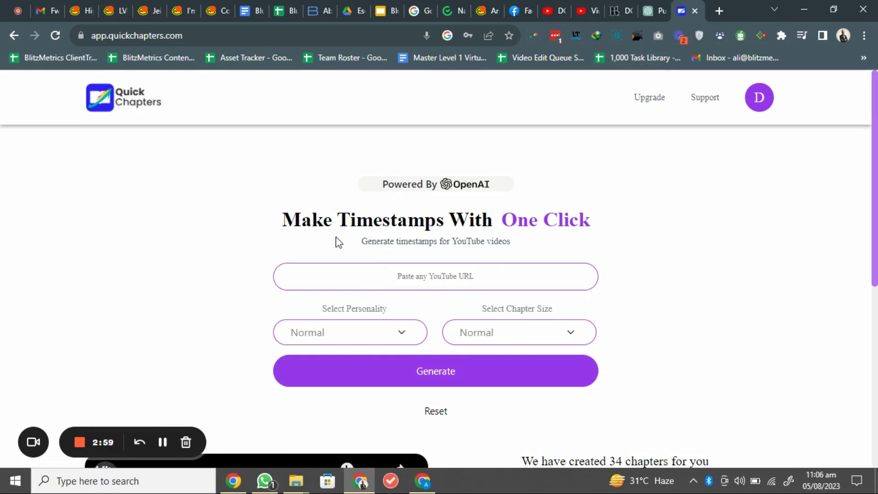
{"action": "left_click", "coordinate": [431, 279]}
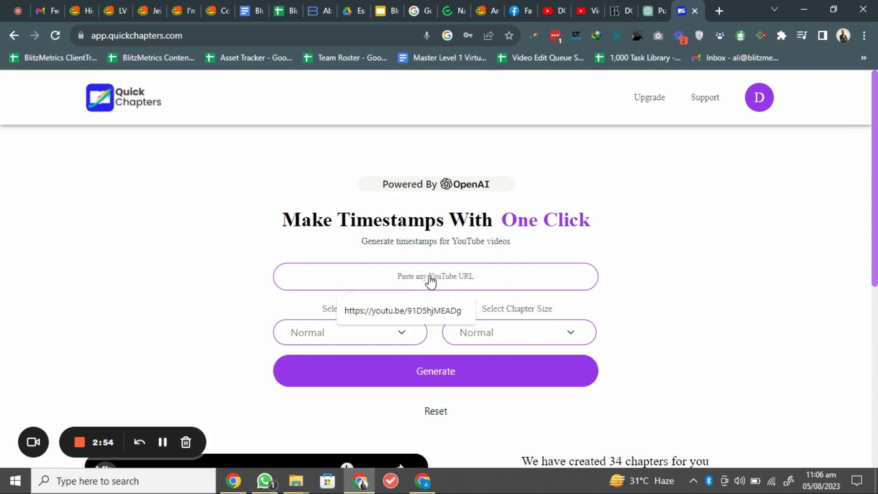
{"action": "key", "text": "ctrl+v"}
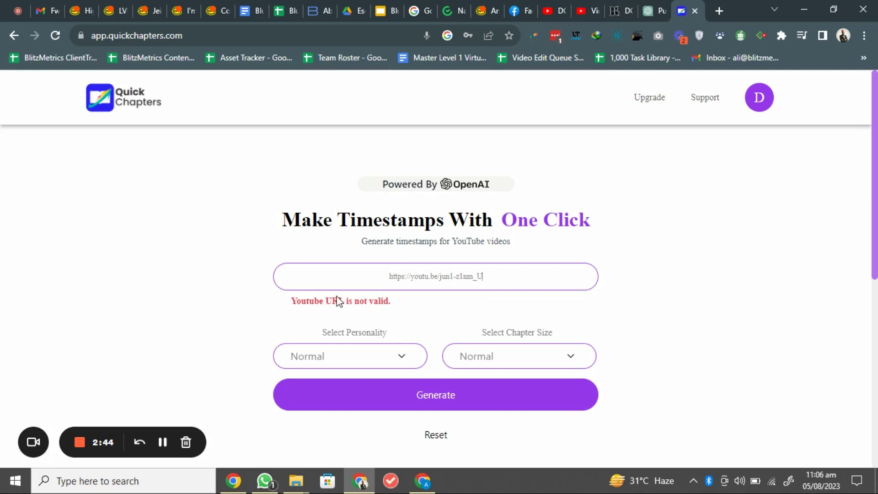
{"action": "scroll", "coordinate": [339, 302], "scroll_direction": "down", "scroll_amount": 1}
{"action": "left_click", "coordinate": [396, 293]}
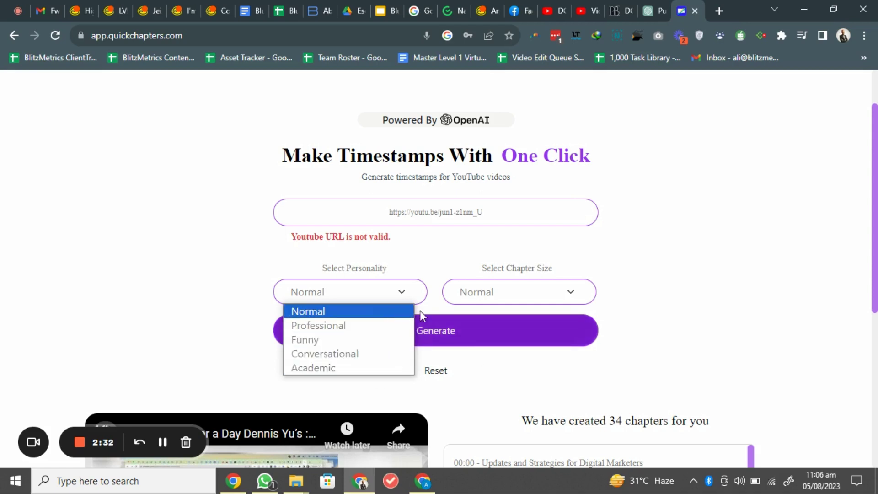
{"action": "left_click", "coordinate": [396, 316]}
{"action": "left_click", "coordinate": [552, 295]}
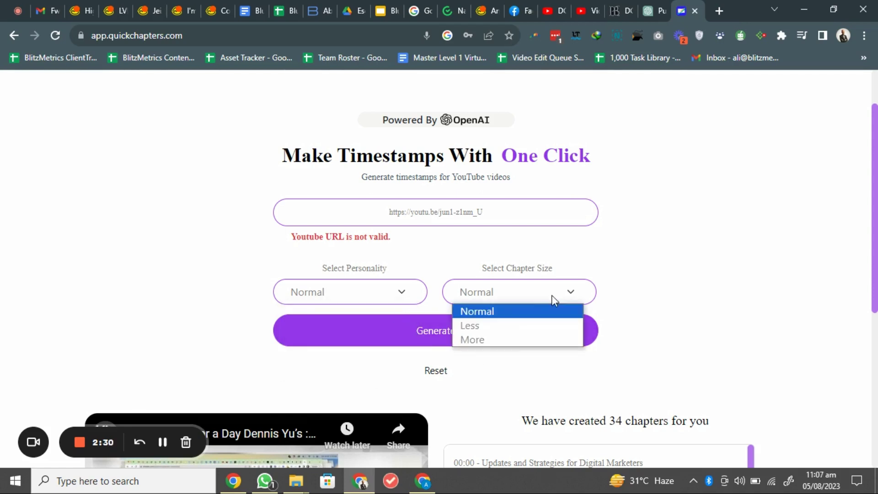
Keep Normal chapter size and wait for the 38-chapter timestamp list to generate.
{"action": "left_click", "coordinate": [537, 317]}
{"action": "scroll", "coordinate": [692, 327], "scroll_direction": "down", "scroll_amount": 2}
{"action": "scroll", "coordinate": [690, 327], "scroll_direction": "up", "scroll_amount": 1}
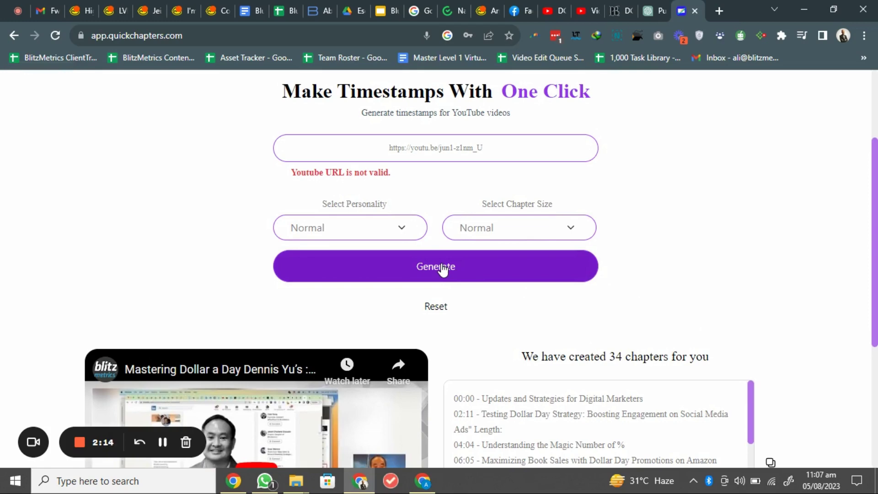
{"action": "scroll", "coordinate": [594, 284], "scroll_direction": "down", "scroll_amount": 3}
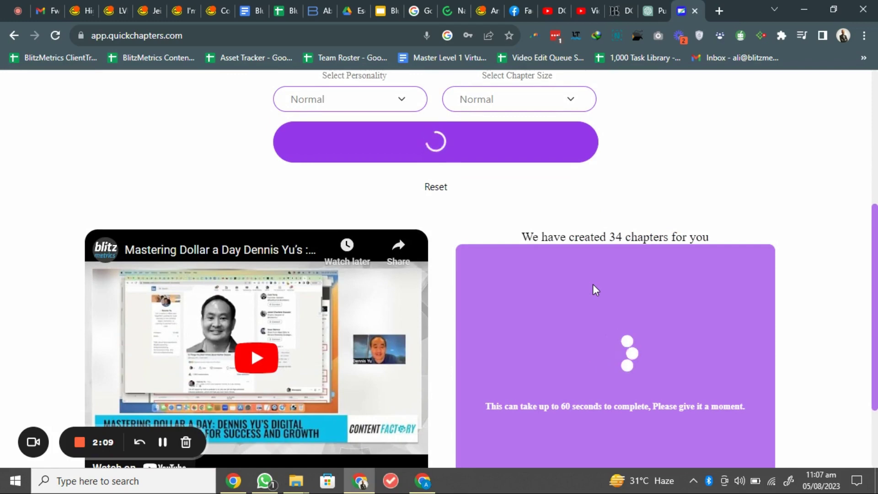
{"action": "scroll", "coordinate": [587, 287], "scroll_direction": "down", "scroll_amount": 3}
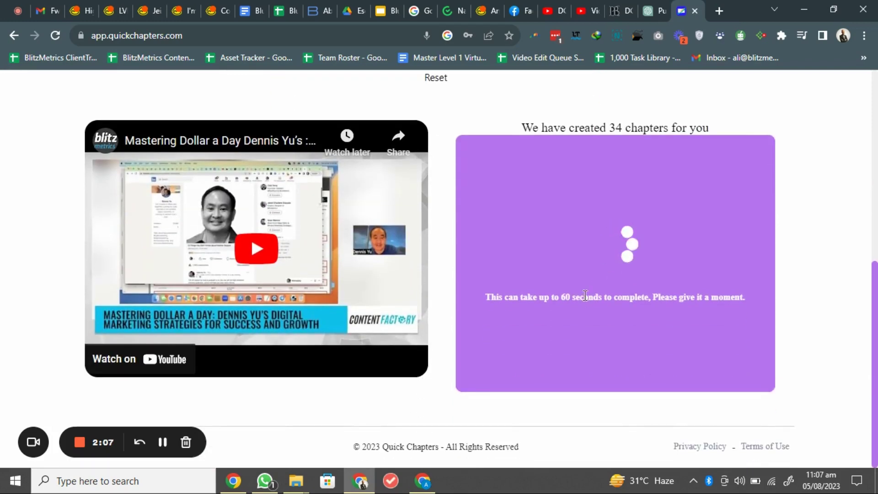
{"action": "scroll", "coordinate": [584, 296], "scroll_direction": "up", "scroll_amount": 2}
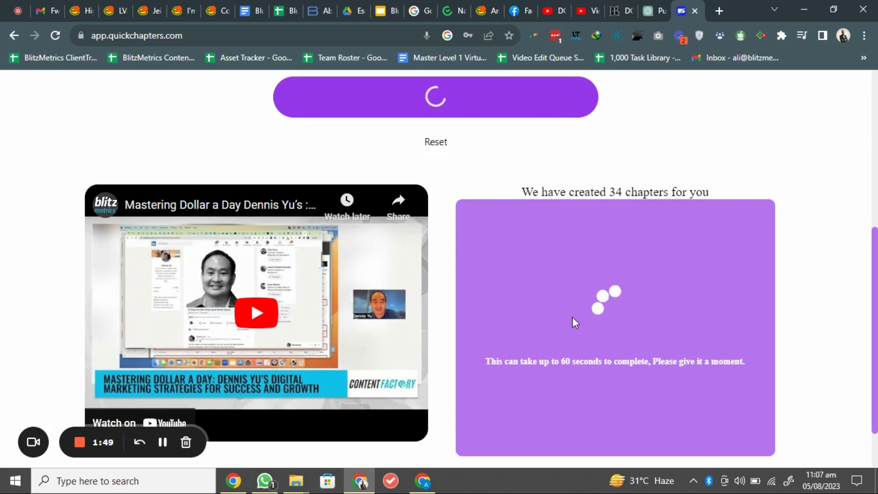
{"action": "scroll", "coordinate": [572, 317], "scroll_direction": "down", "scroll_amount": 2}
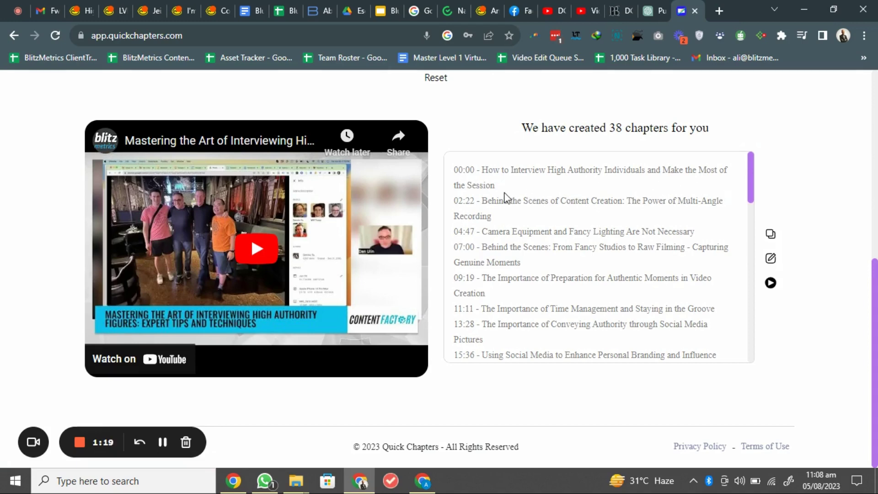
Show play links beside every chapter and start the embedded video at 20:22.
{"action": "scroll", "coordinate": [558, 278], "scroll_direction": "down", "scroll_amount": 4}
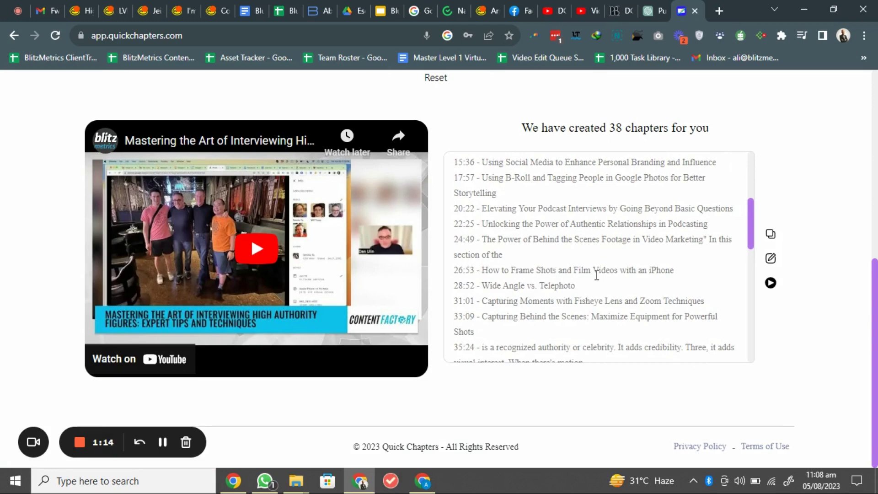
{"action": "left_click", "coordinate": [771, 283]}
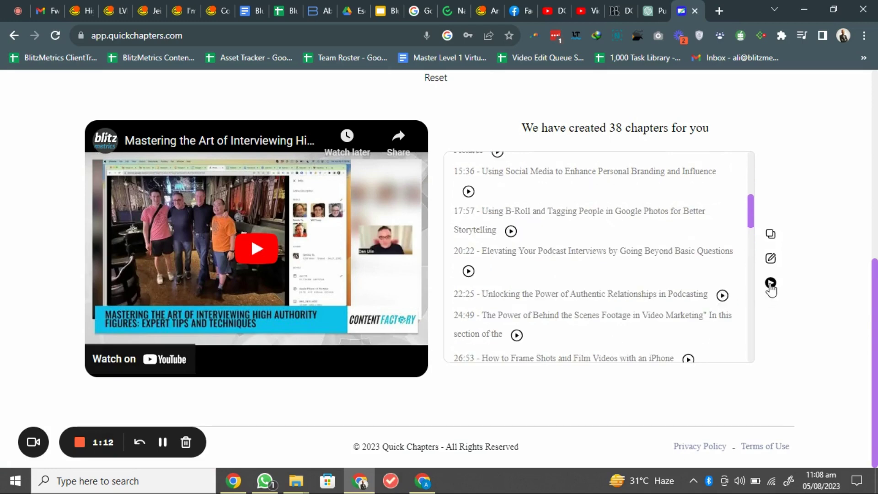
{"action": "left_click", "coordinate": [468, 272]}
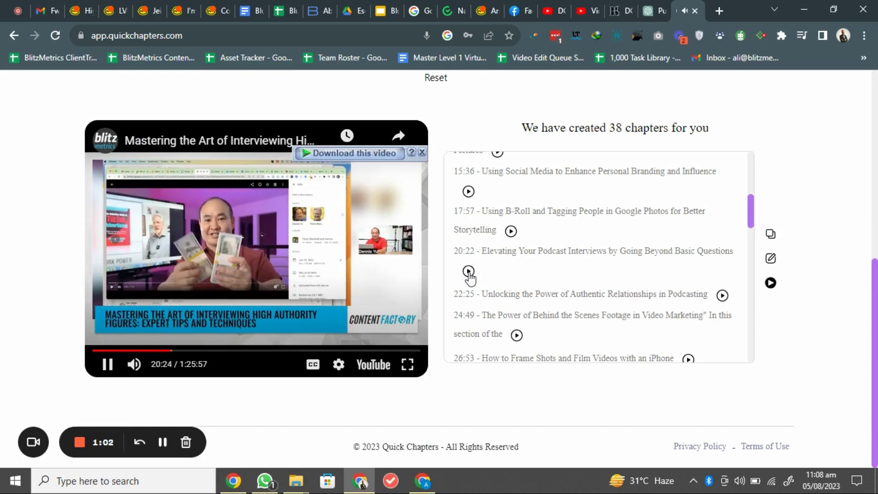
{"action": "scroll", "coordinate": [553, 316], "scroll_direction": "down", "scroll_amount": 4}
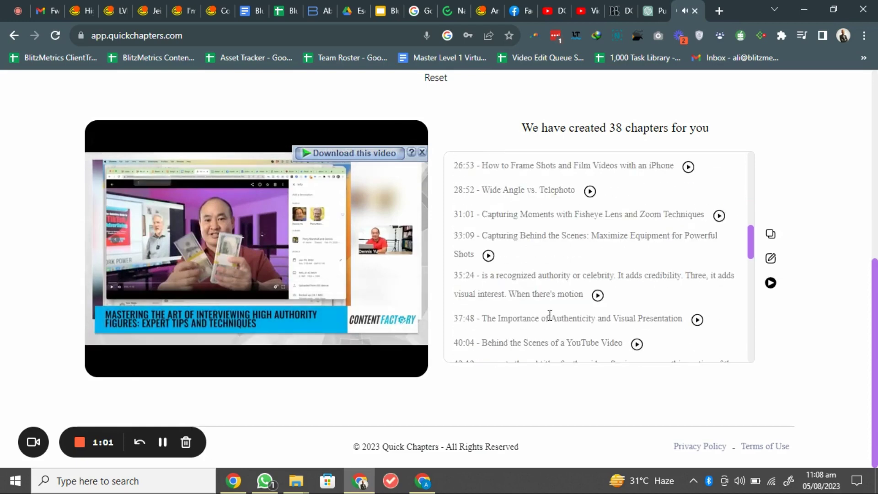
Edit the 33:09 chapter title, adjusting the word 'Behind', and save it.
{"action": "left_click", "coordinate": [771, 258]}
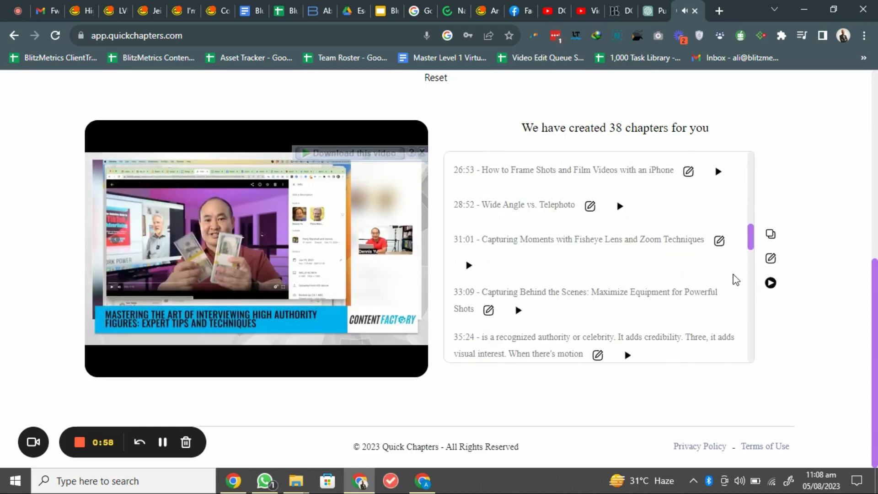
{"action": "left_click", "coordinate": [489, 310]}
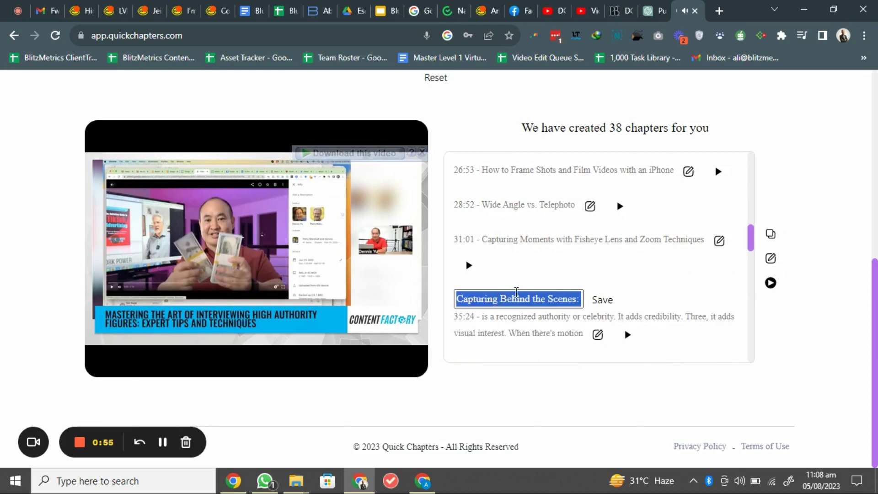
{"action": "double_click", "coordinate": [516, 295]}
{"action": "left_click", "coordinate": [605, 300]}
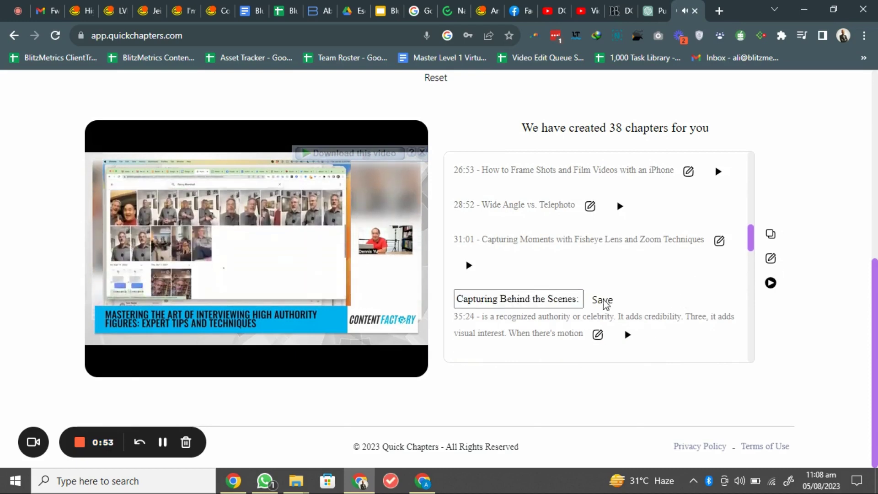
Copy the full 38-chapter timestamp list to the clipboard.
{"action": "scroll", "coordinate": [594, 315], "scroll_direction": "up", "scroll_amount": 10}
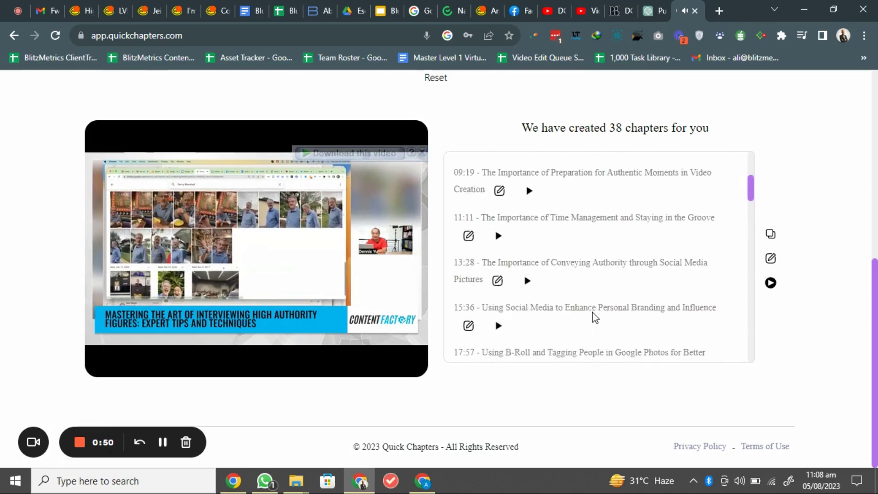
{"action": "scroll", "coordinate": [592, 312], "scroll_direction": "up", "scroll_amount": 5}
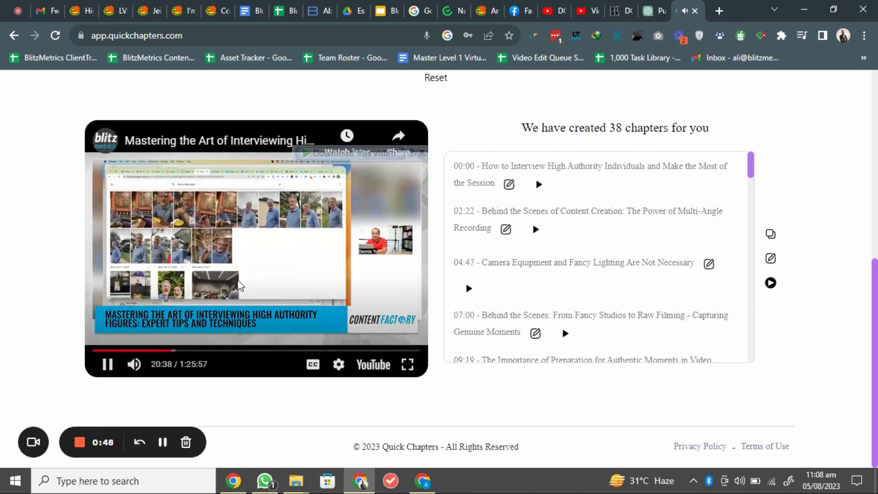
{"action": "left_click", "coordinate": [771, 234]}
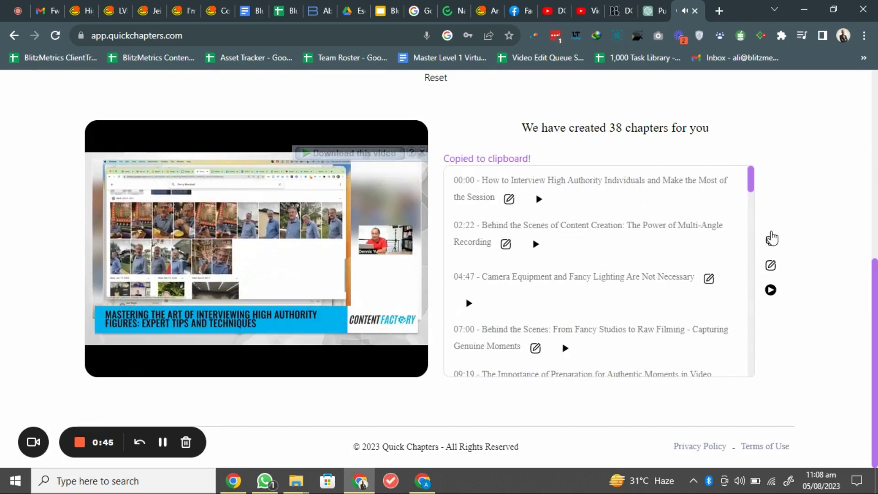
Paste the 38 chapter timestamps into the video's empty description and save it.
{"action": "left_click", "coordinate": [584, 10]}
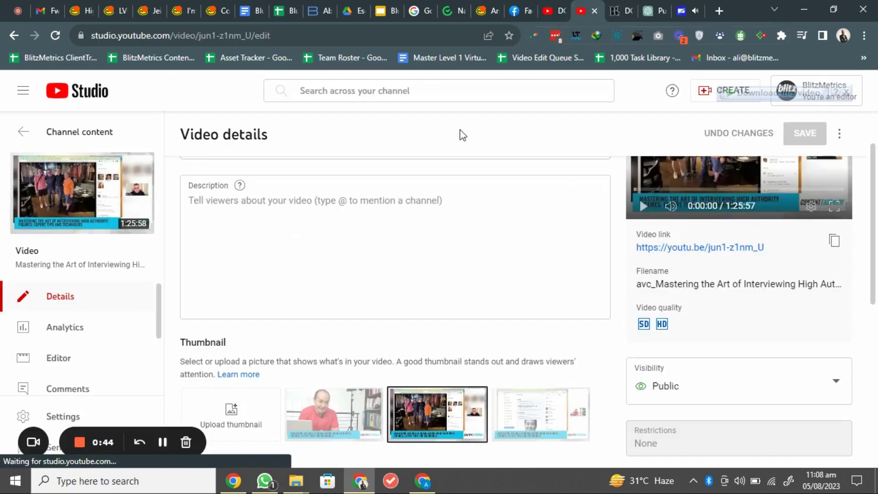
{"action": "left_click", "coordinate": [284, 204]}
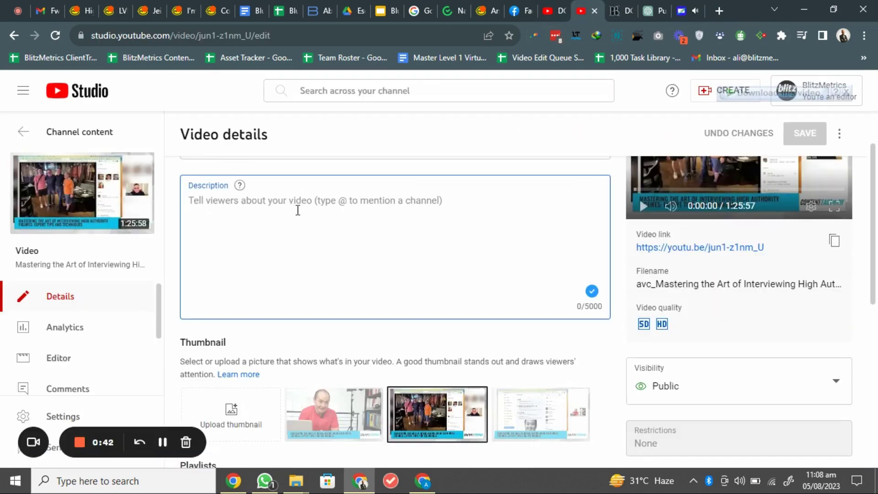
{"action": "key", "text": "ctrl+v"}
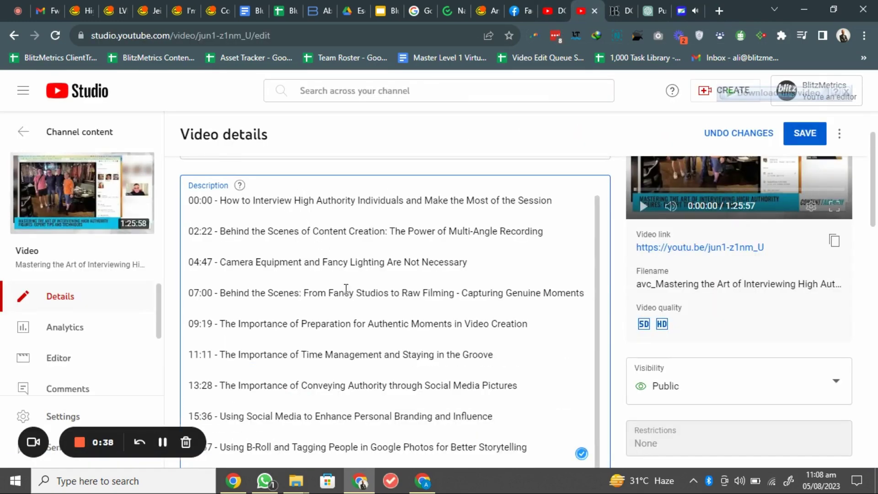
{"action": "scroll", "coordinate": [364, 303], "scroll_direction": "down", "scroll_amount": 12}
{"action": "left_click", "coordinate": [805, 134]}
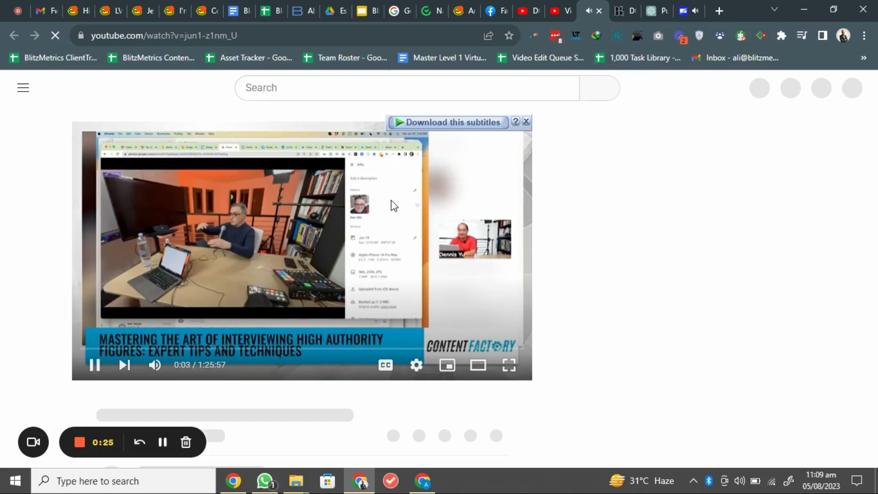
Pause the watch-page video near the start to show the 'How to Interview Hig…' chapter label.
{"action": "left_click_drag", "start_coordinate": [249, 351], "coordinate": [215, 355]}
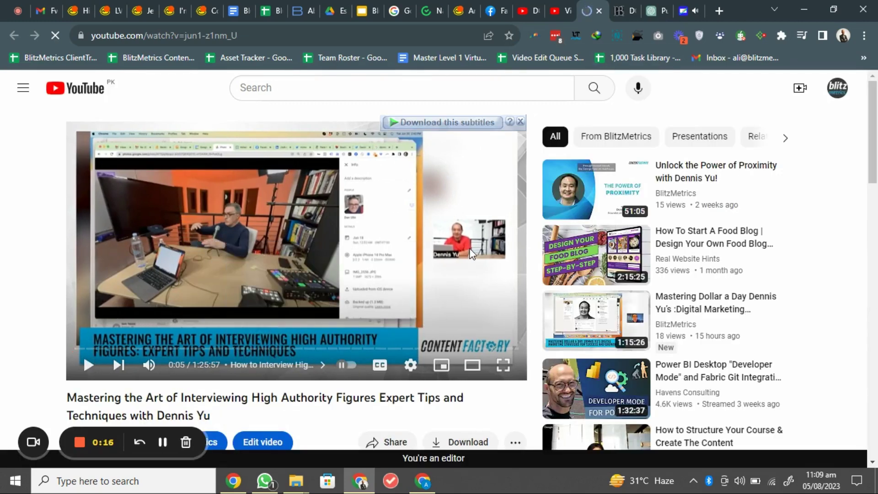